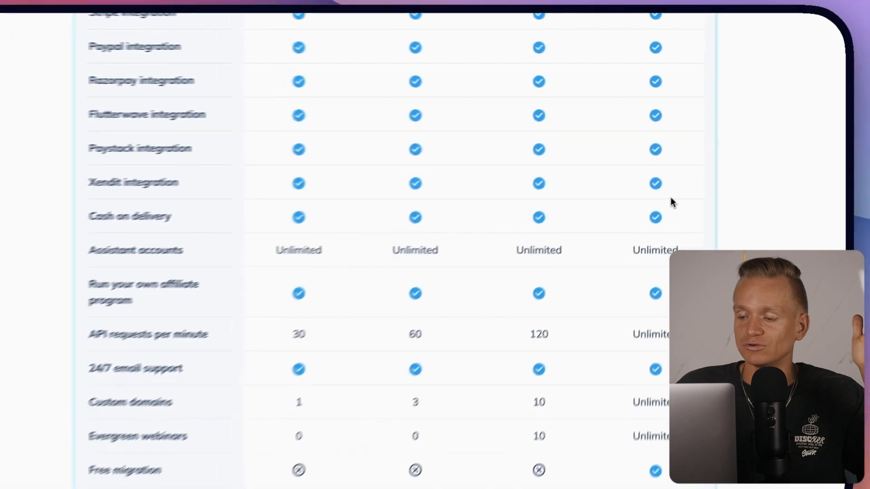
Step: Switch the pricing table to annual billing and compare the yearly prices of the Startup, Webinar and Unlimited plans
{"action": "scroll", "coordinate": [684, 190], "scroll_direction": "up", "scroll_amount": 20}
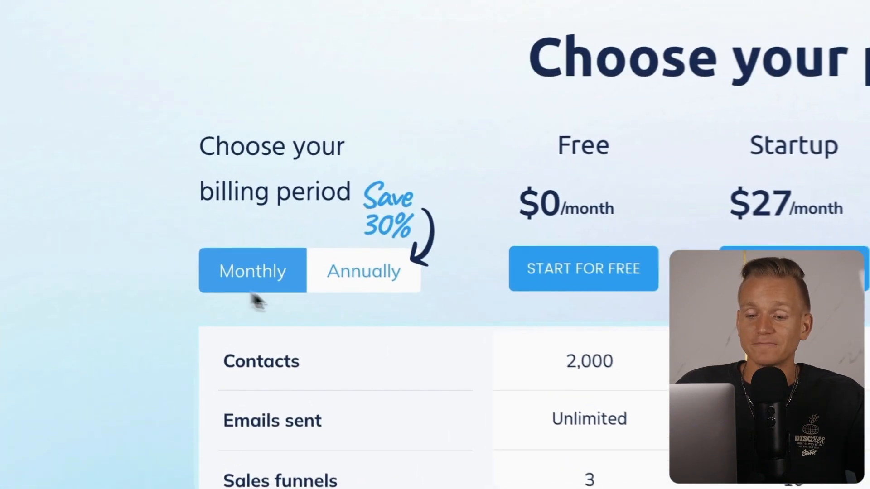
{"action": "left_click", "coordinate": [369, 283]}
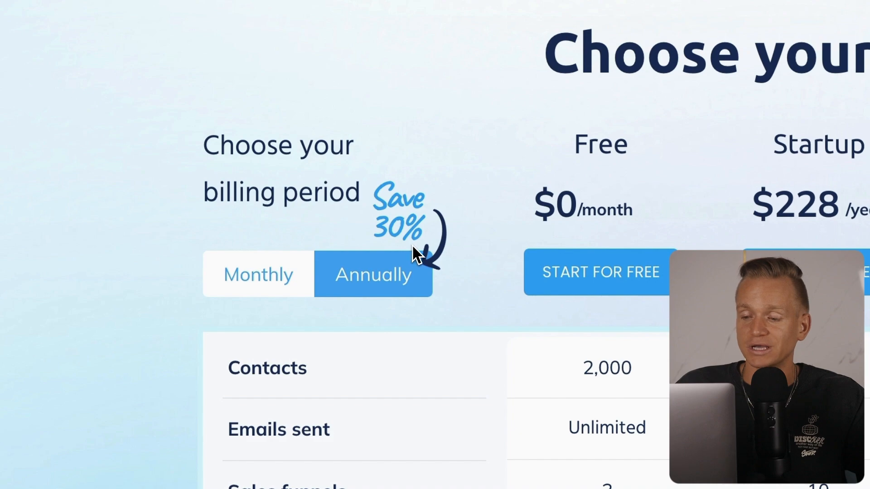
{"action": "left_click_drag", "start_coordinate": [796, 226], "coordinate": [822, 226]}
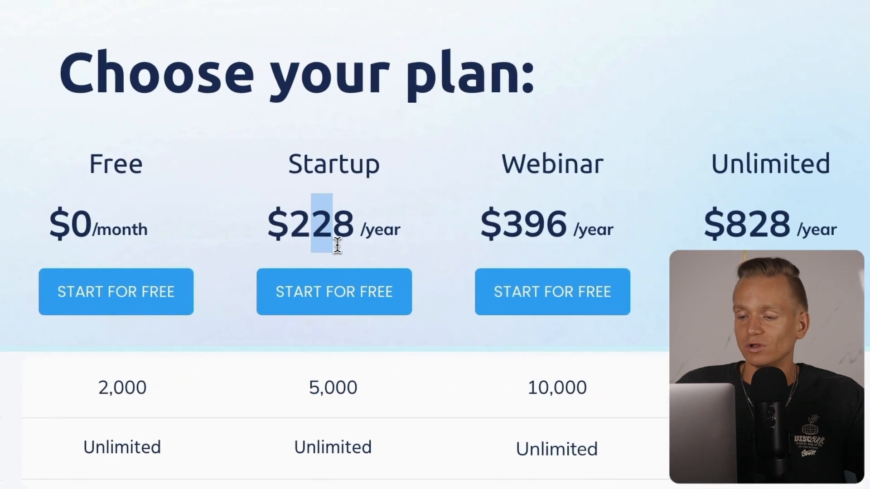
{"action": "left_click", "coordinate": [338, 245]}
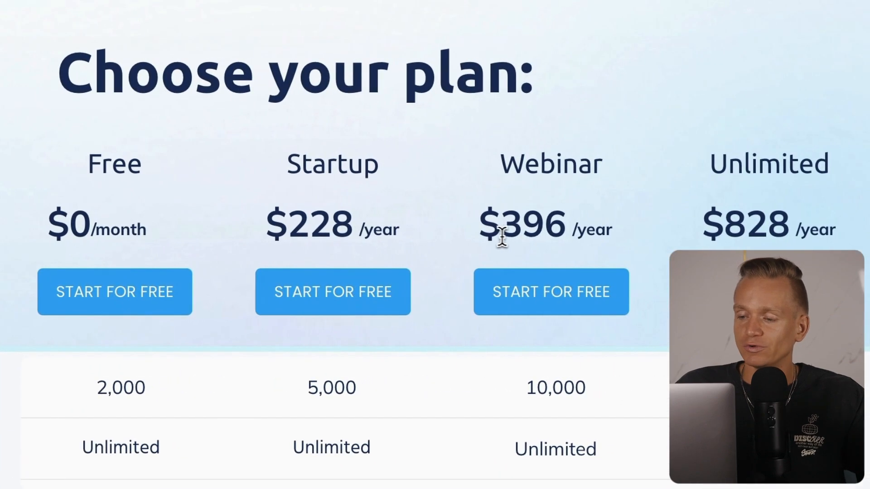
{"action": "left_click_drag", "start_coordinate": [499, 237], "coordinate": [605, 239]}
{"action": "left_click_drag", "start_coordinate": [705, 229], "coordinate": [816, 224]}
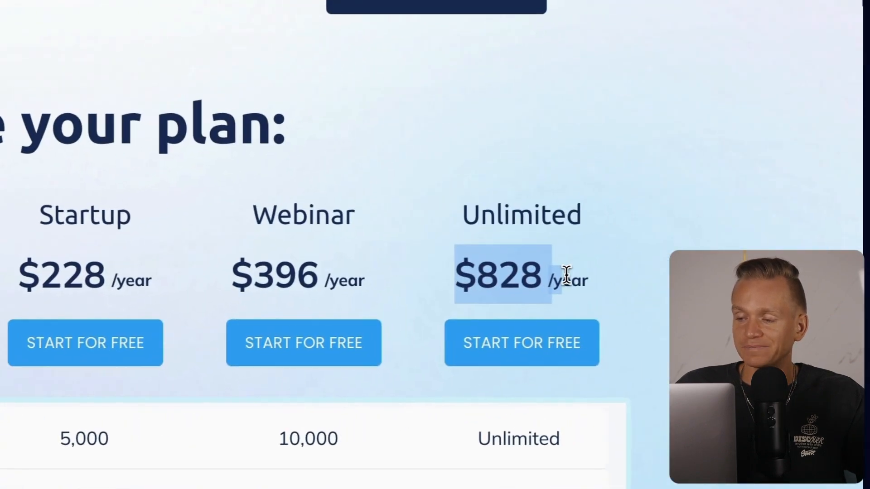
{"action": "left_click", "coordinate": [566, 274]}
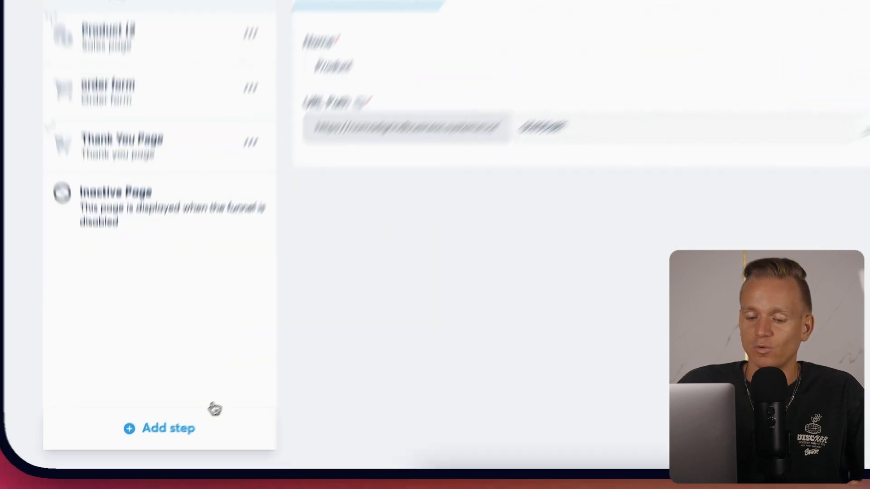
Step: Review the available step types for a new step in the test sell funnel, then close the dialog without creating one
{"action": "left_click", "coordinate": [164, 442]}
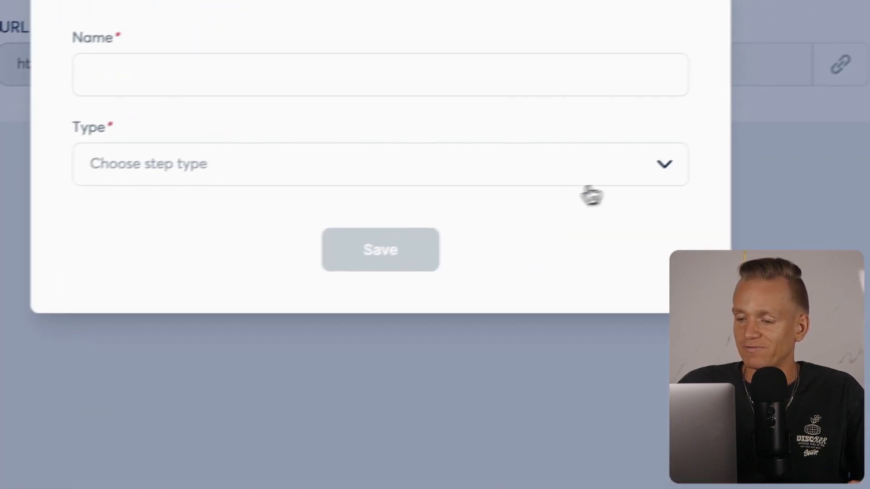
{"action": "left_click", "coordinate": [664, 166]}
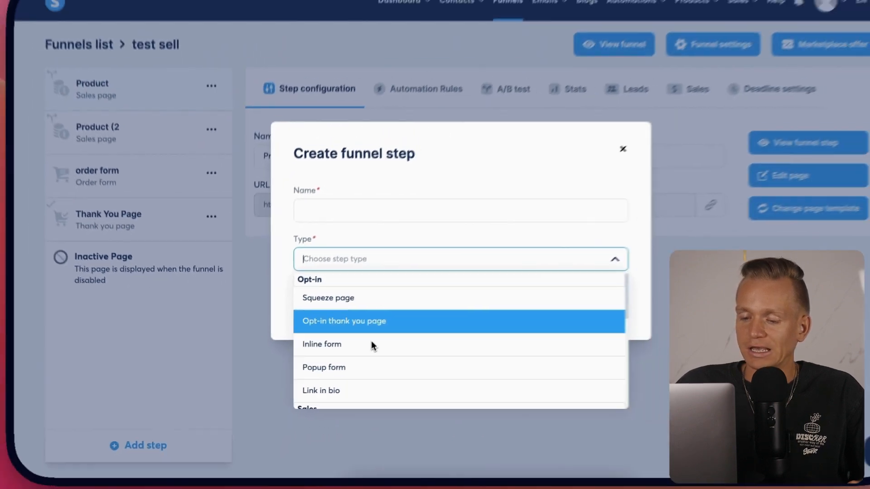
{"action": "scroll", "coordinate": [397, 344], "scroll_direction": "down", "scroll_amount": 5}
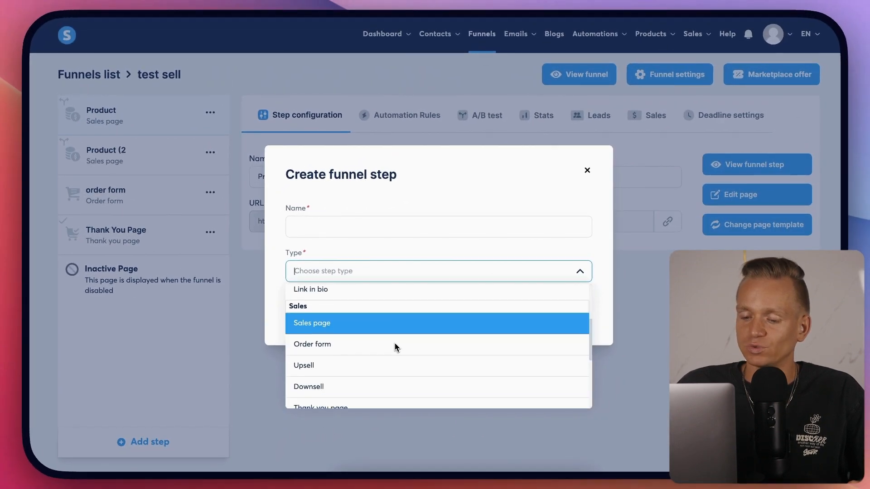
{"action": "scroll", "coordinate": [390, 344], "scroll_direction": "down", "scroll_amount": 2}
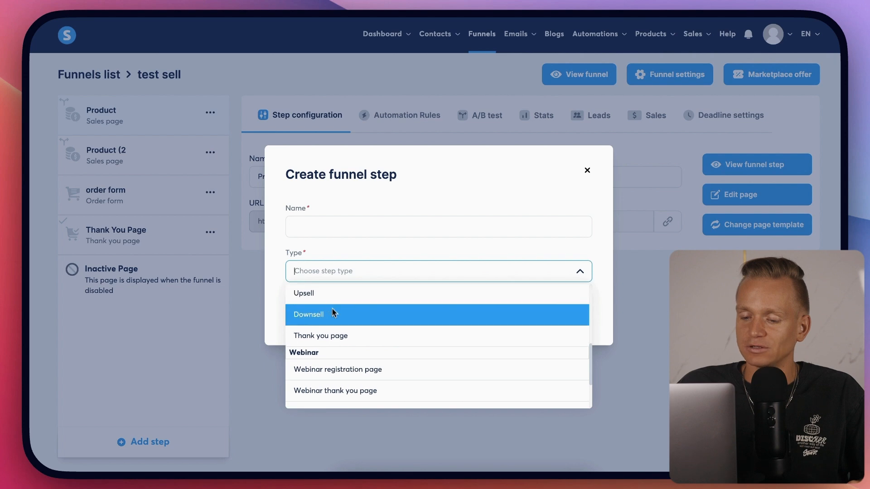
{"action": "scroll", "coordinate": [383, 334], "scroll_direction": "down", "scroll_amount": 3}
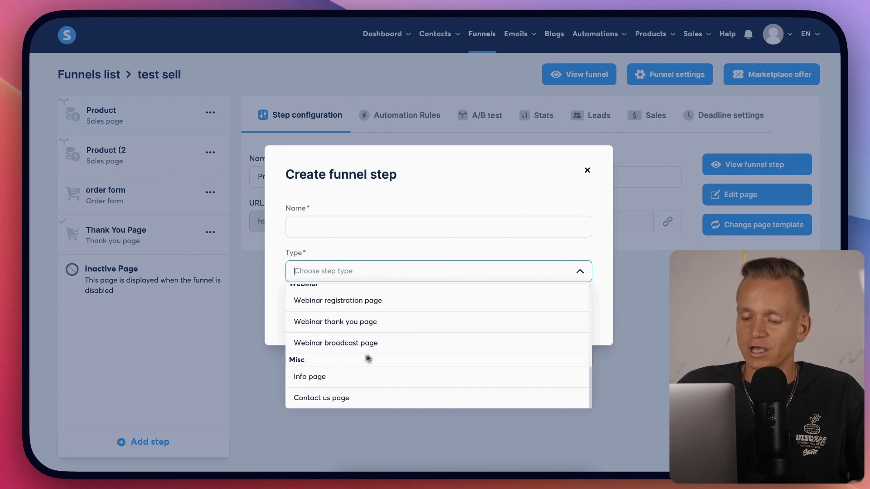
{"action": "scroll", "coordinate": [381, 372], "scroll_direction": "up", "scroll_amount": 10}
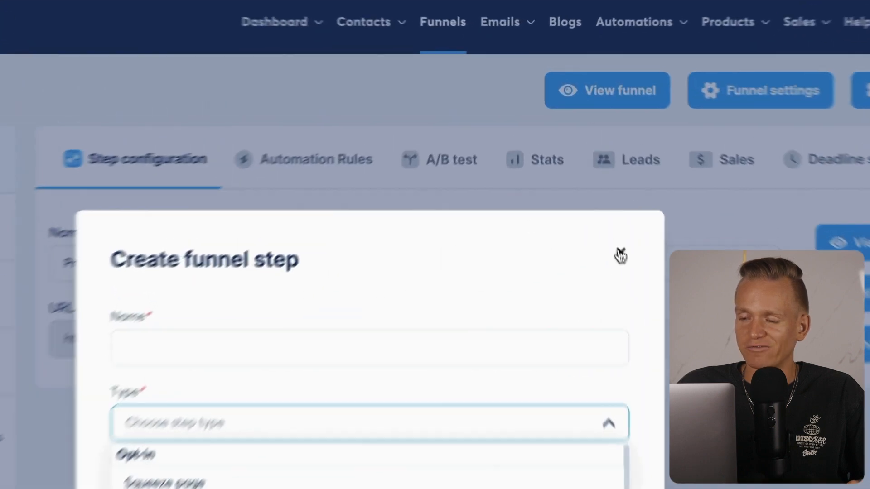
{"action": "left_click", "coordinate": [587, 170]}
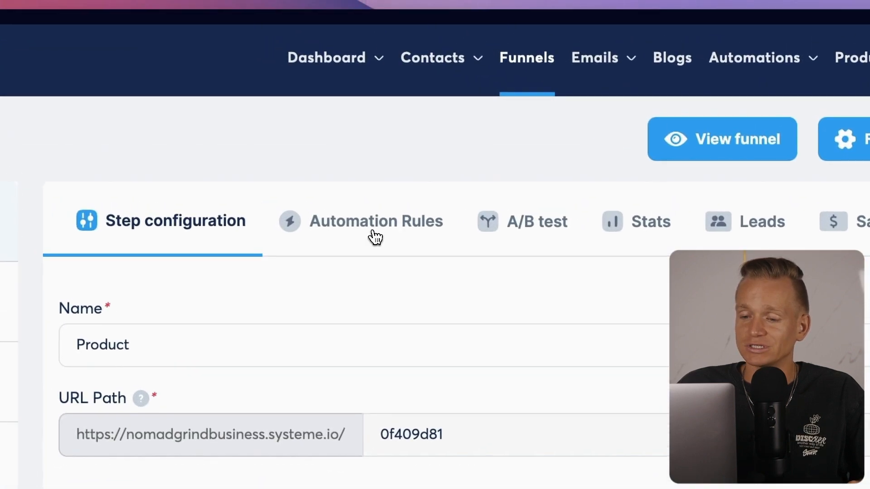
Step: Look through the Product step's automation rules, A/B test and stats
{"action": "left_click", "coordinate": [281, 199]}
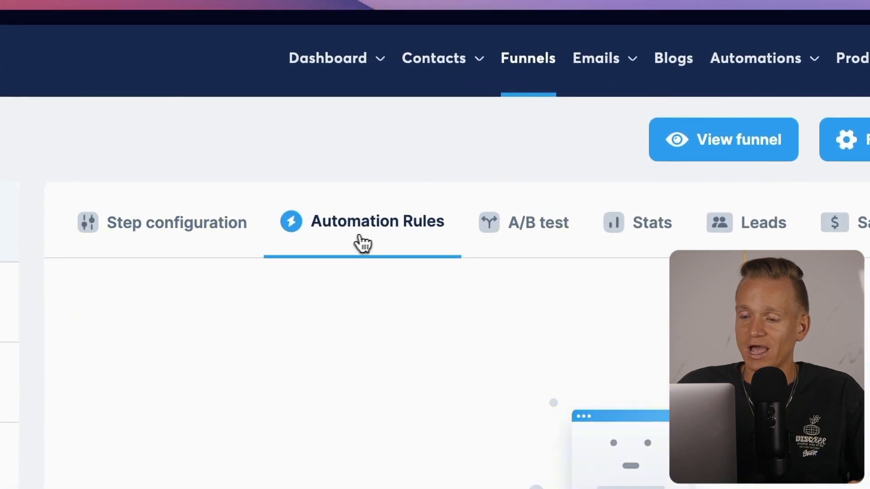
{"action": "left_click", "coordinate": [536, 241]}
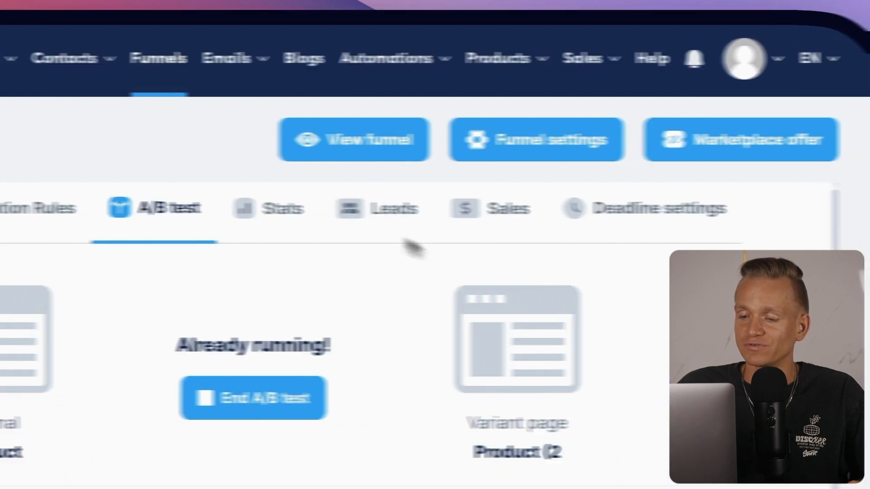
{"action": "left_click", "coordinate": [243, 217]}
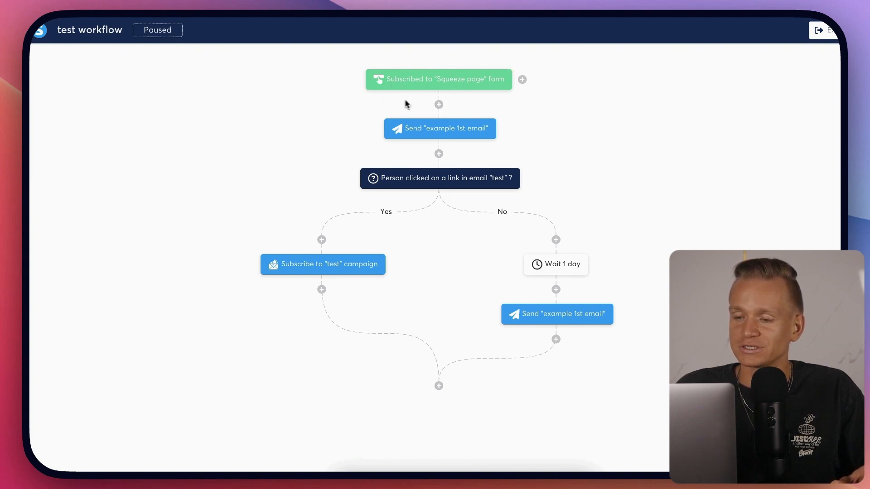
Step: Check which kinds of step can be added at the end of the test workflow, without adding one
{"action": "mouse_move", "coordinate": [439, 87]}
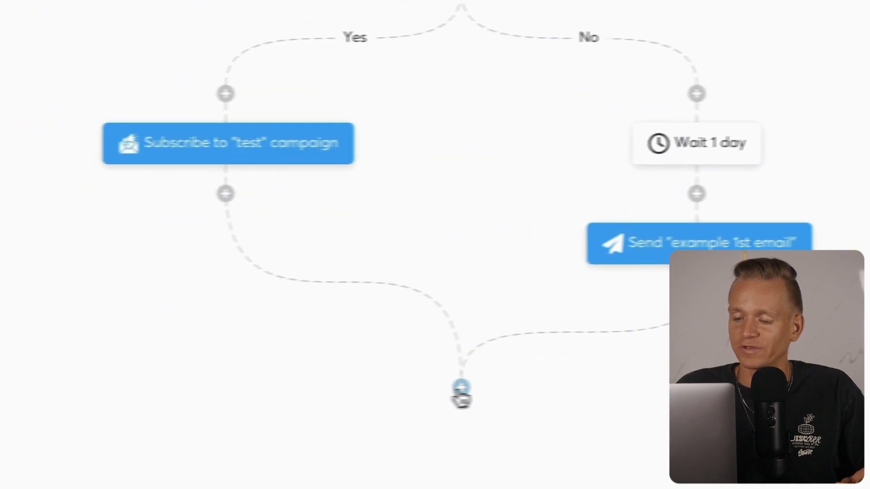
{"action": "left_click", "coordinate": [271, 395]}
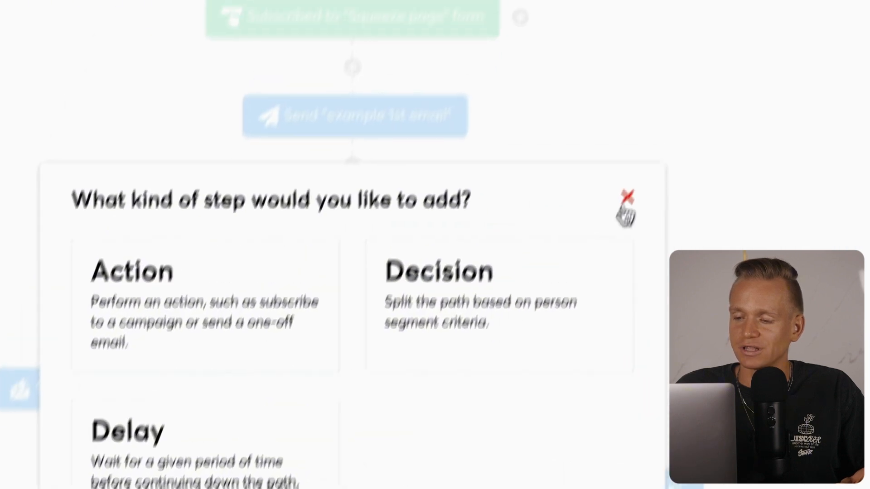
{"action": "left_click", "coordinate": [683, 63]}
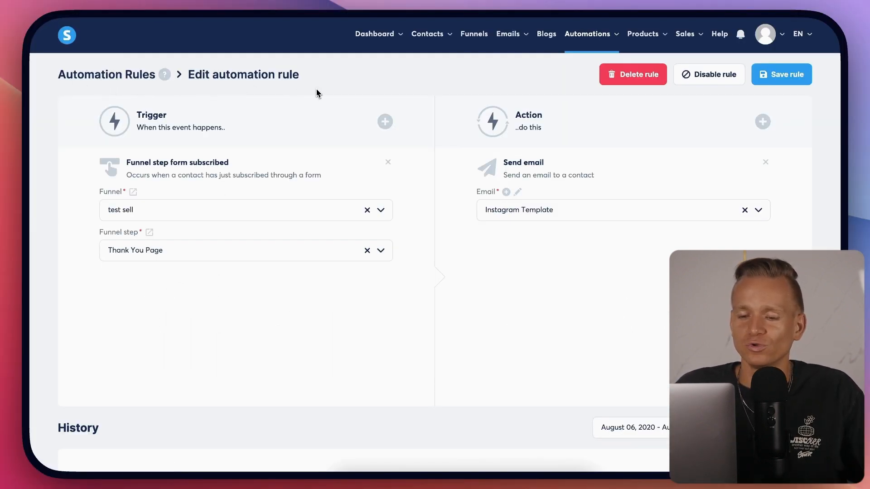
Step: Examine the triggers available for the automation rule, from Tag added to Subscription payment failed, without adding one
{"action": "left_click_drag", "start_coordinate": [133, 124], "coordinate": [175, 128]}
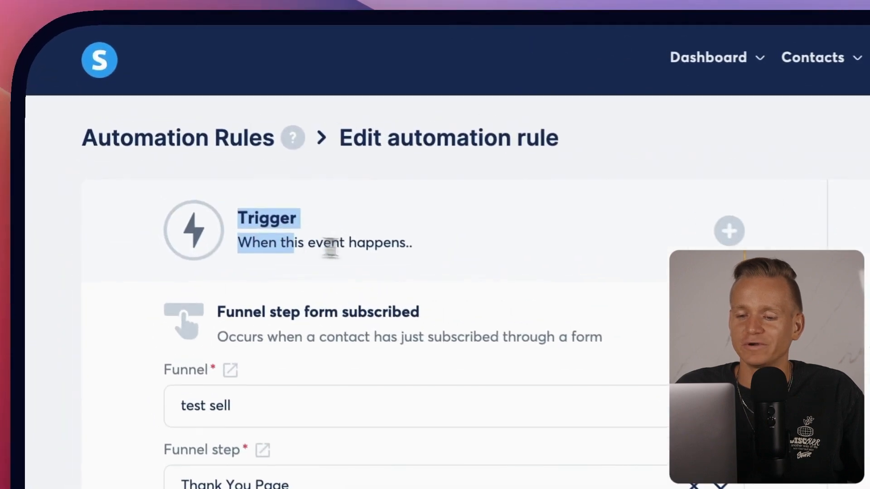
{"action": "left_click", "coordinate": [385, 121]}
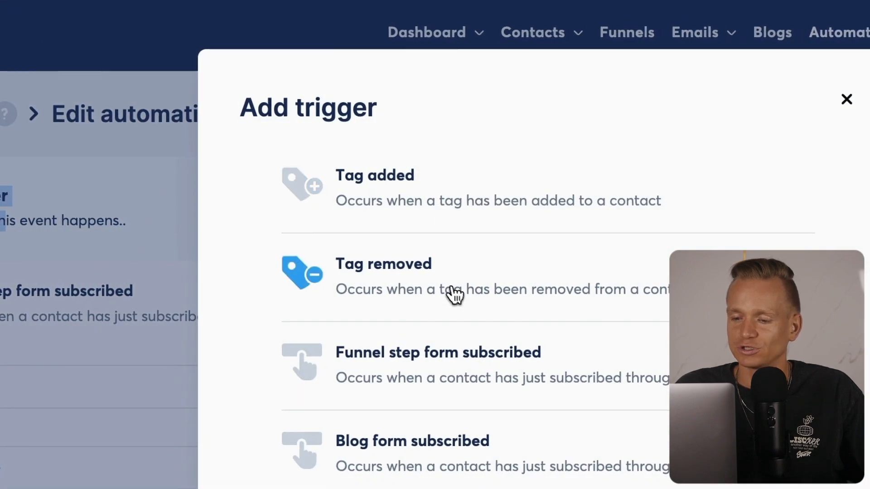
{"action": "scroll", "coordinate": [476, 239], "scroll_direction": "down", "scroll_amount": 5}
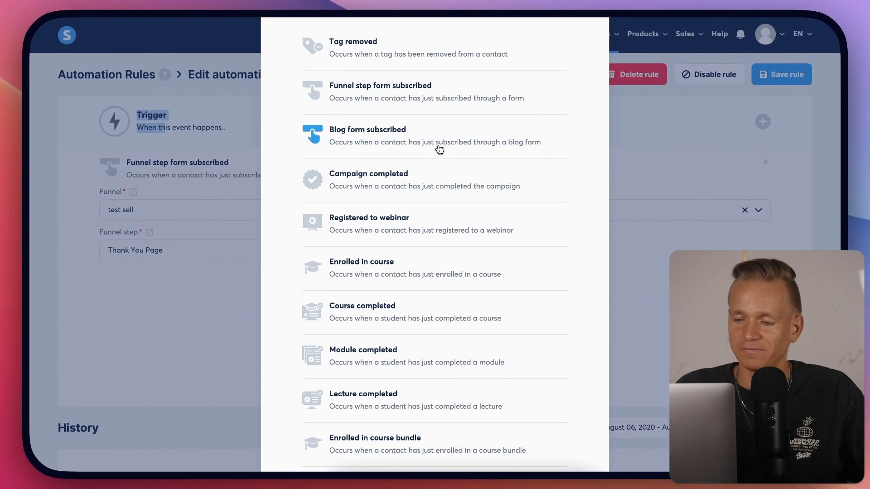
{"action": "scroll", "coordinate": [439, 154], "scroll_direction": "down", "scroll_amount": 1}
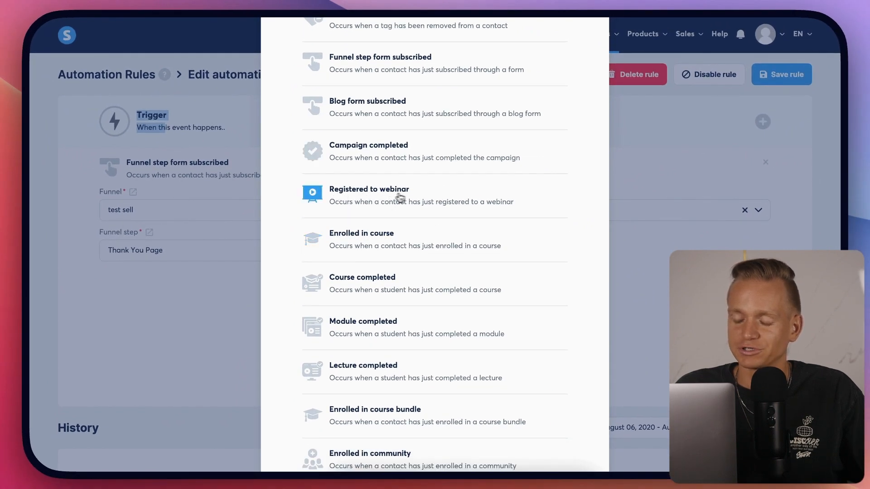
{"action": "scroll", "coordinate": [426, 249], "scroll_direction": "down", "scroll_amount": 5}
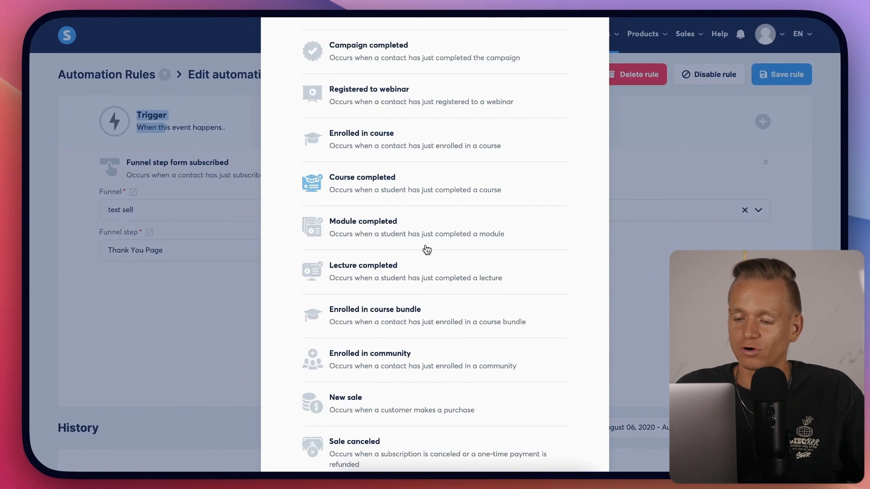
{"action": "scroll", "coordinate": [421, 258], "scroll_direction": "down", "scroll_amount": 1}
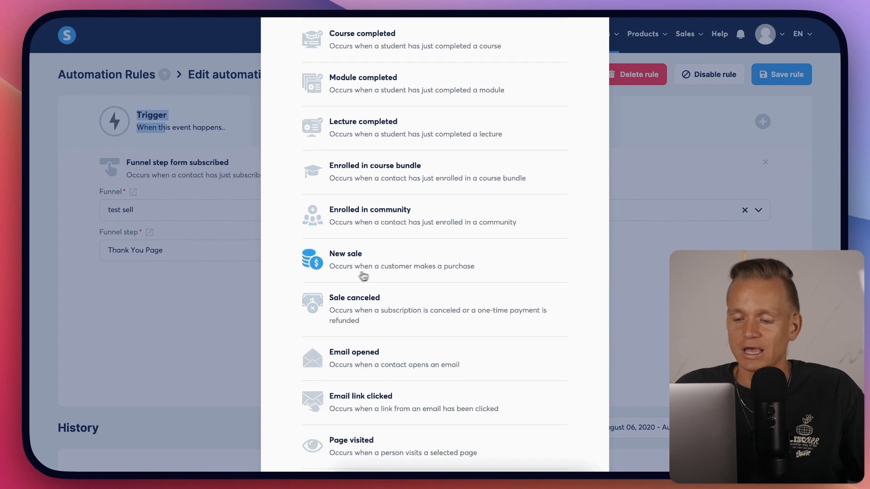
{"action": "scroll", "coordinate": [380, 277], "scroll_direction": "down", "scroll_amount": 2}
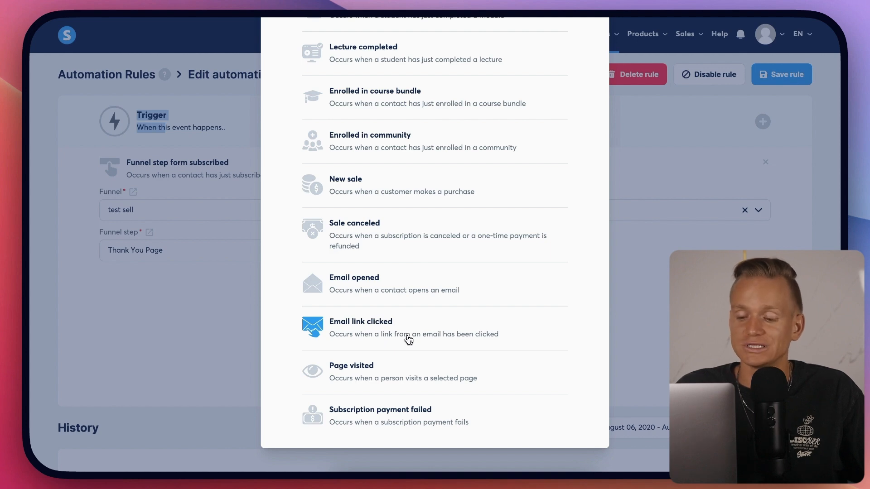
{"action": "left_click", "coordinate": [231, 335]}
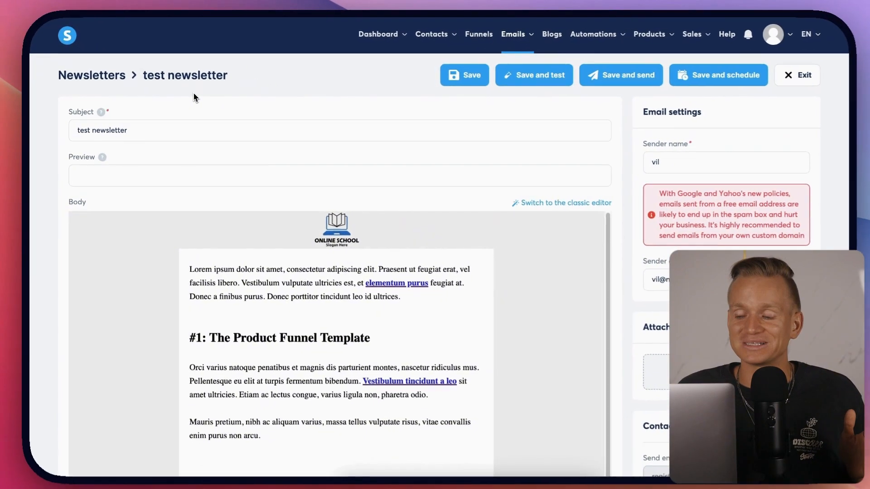
Step: Review the test newsletter's subject, email body and contact settings from beginning to end
{"action": "scroll", "coordinate": [191, 92], "scroll_direction": "down", "scroll_amount": 1}
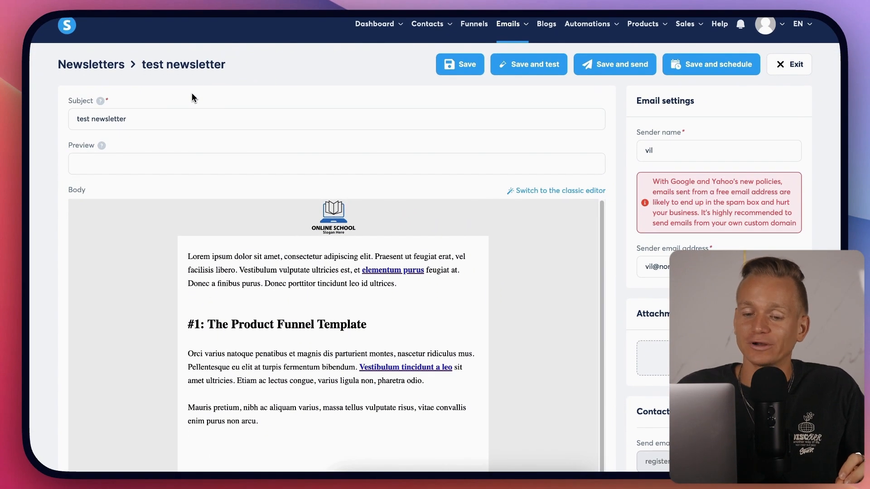
{"action": "scroll", "coordinate": [204, 101], "scroll_direction": "down", "scroll_amount": 2}
{"action": "left_click", "coordinate": [219, 104]}
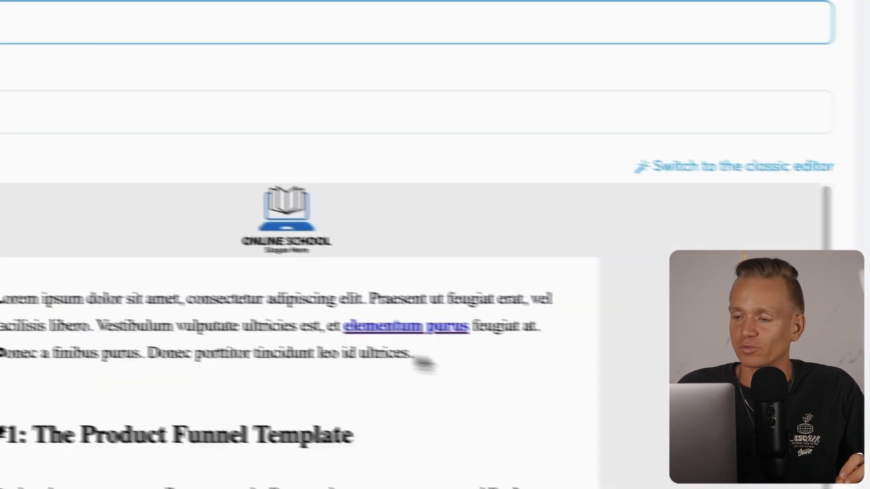
{"action": "scroll", "coordinate": [423, 363], "scroll_direction": "down", "scroll_amount": 2}
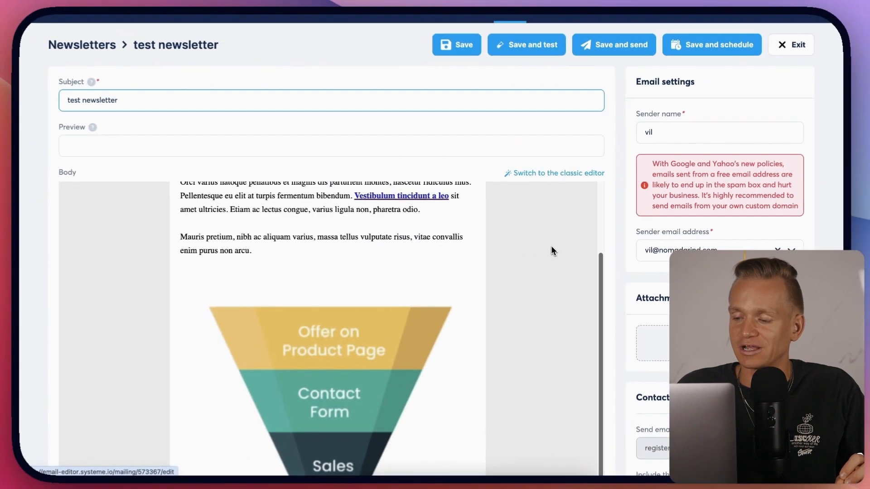
{"action": "scroll", "coordinate": [578, 239], "scroll_direction": "down", "scroll_amount": 10}
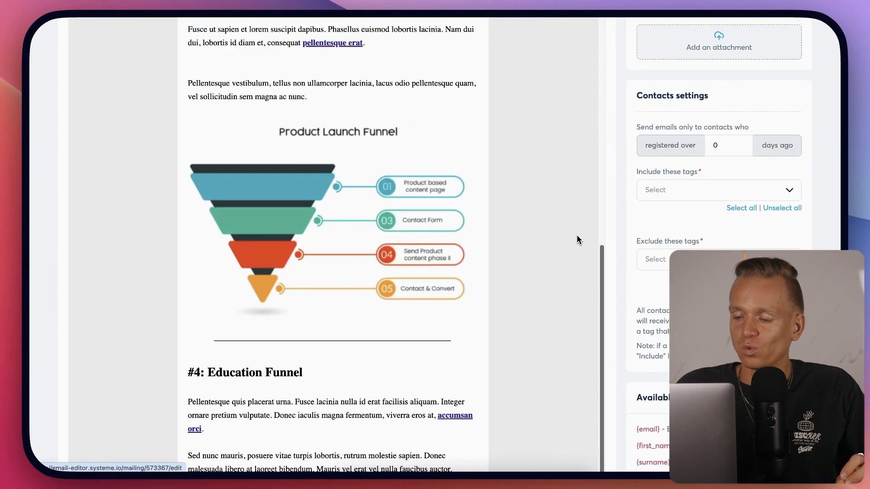
{"action": "scroll", "coordinate": [578, 239], "scroll_direction": "down", "scroll_amount": 8}
{"action": "scroll", "coordinate": [565, 229], "scroll_direction": "up", "scroll_amount": 20}
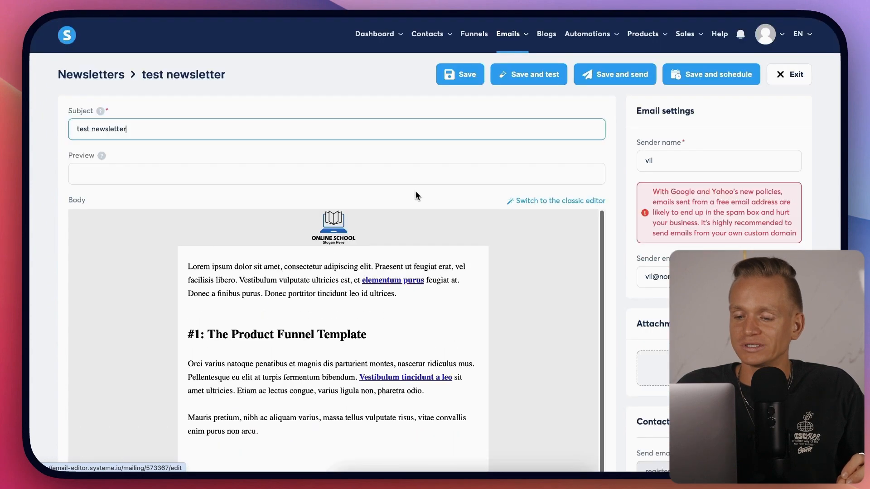
Step: Open the test newsletter's body in the visual email editor
{"action": "scroll", "coordinate": [417, 200], "scroll_direction": "down", "scroll_amount": 2}
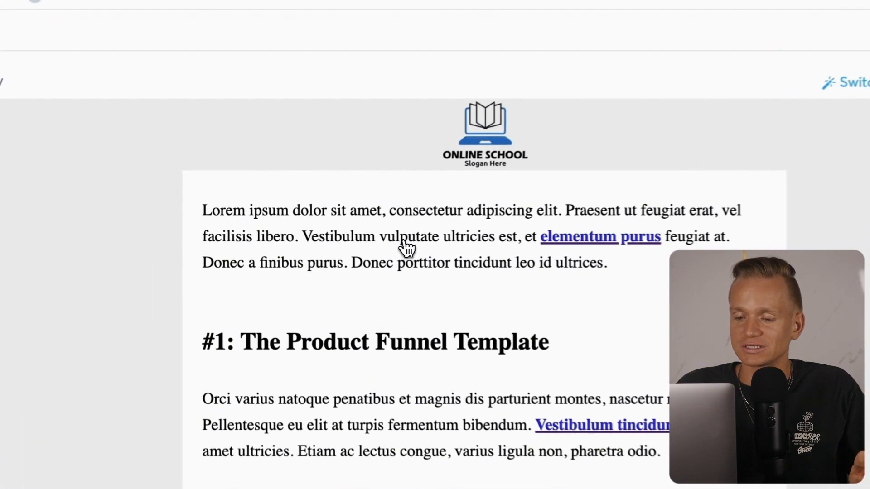
{"action": "left_click", "coordinate": [460, 259]}
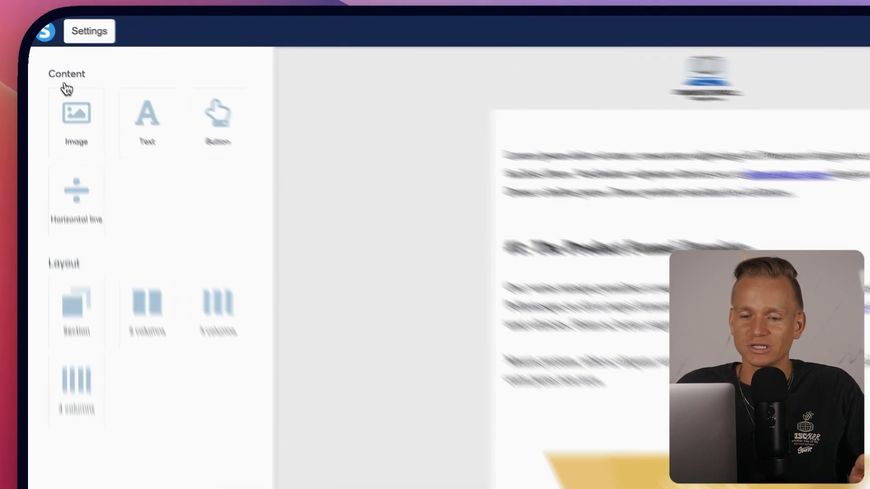
{"action": "left_click_drag", "start_coordinate": [44, 60], "coordinate": [51, 61]}
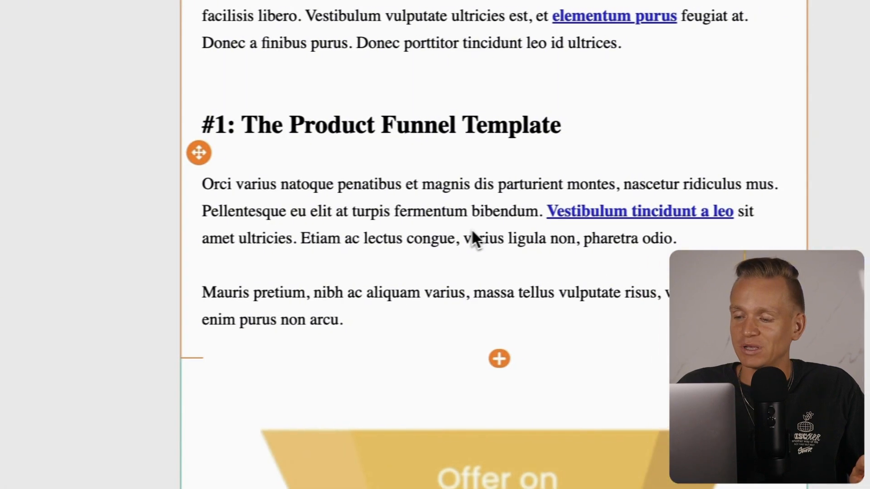
Step: Review the newsletter's funnel sections in the visual email editor, down to the Education Funnel text and closing signature
{"action": "scroll", "coordinate": [557, 208], "scroll_direction": "down", "scroll_amount": 20}
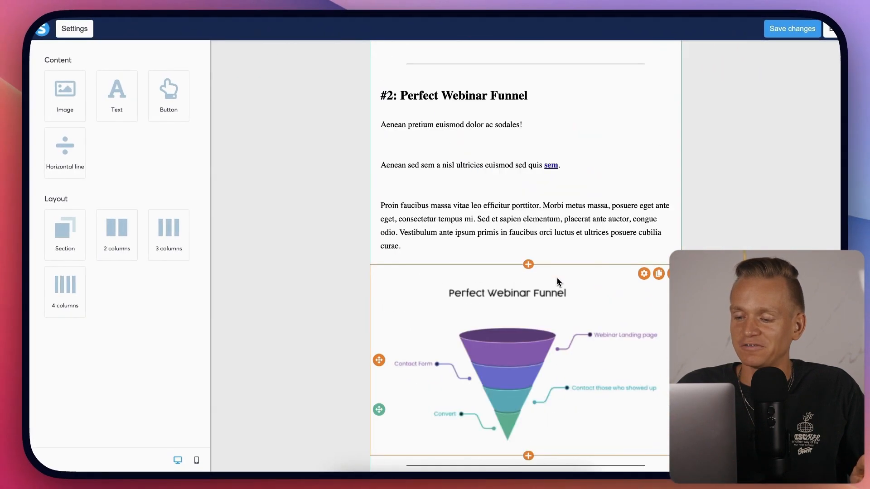
{"action": "scroll", "coordinate": [562, 279], "scroll_direction": "down", "scroll_amount": 2}
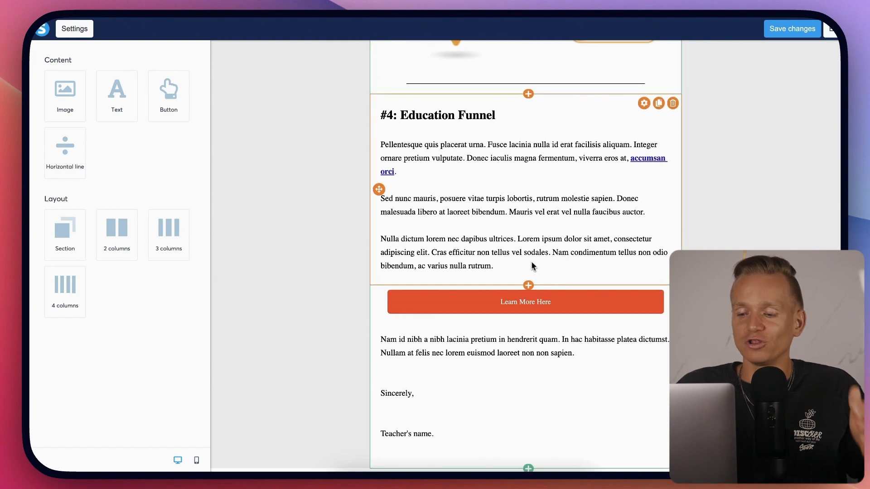
{"action": "scroll", "coordinate": [533, 266], "scroll_direction": "up", "scroll_amount": 20}
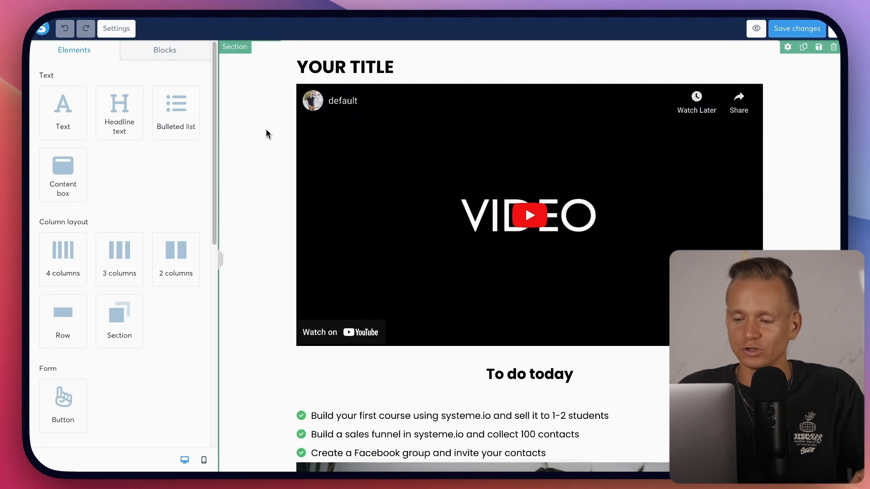
Step: Add a headline text element above the YOUR TITLE heading on the course page
{"action": "scroll", "coordinate": [267, 134], "scroll_direction": "down", "scroll_amount": 5}
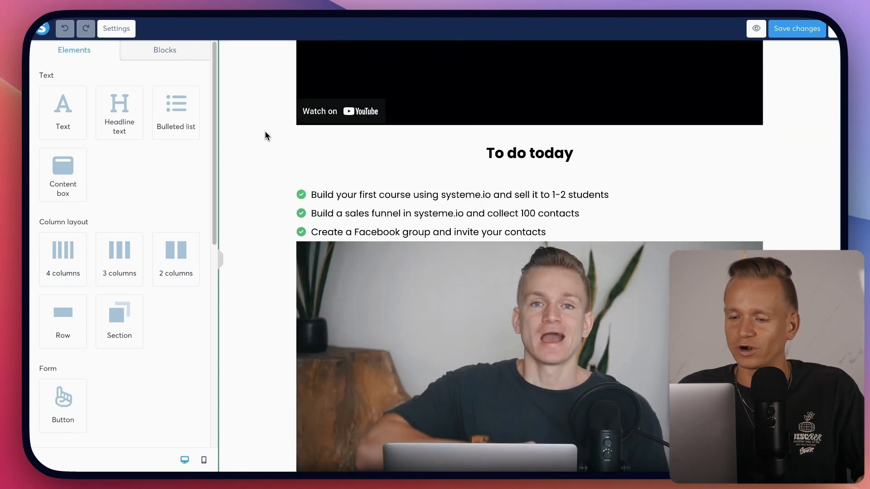
{"action": "scroll", "coordinate": [266, 136], "scroll_direction": "up", "scroll_amount": 5}
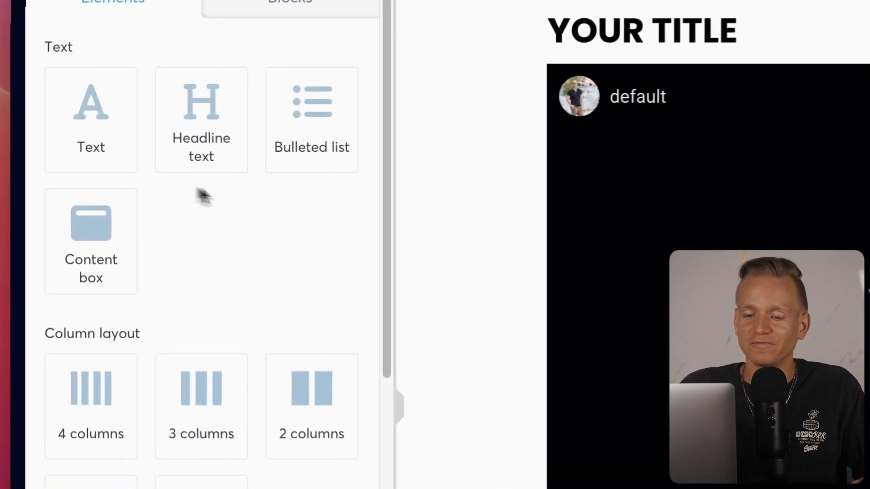
{"action": "left_click_drag", "start_coordinate": [214, 149], "coordinate": [561, 375]}
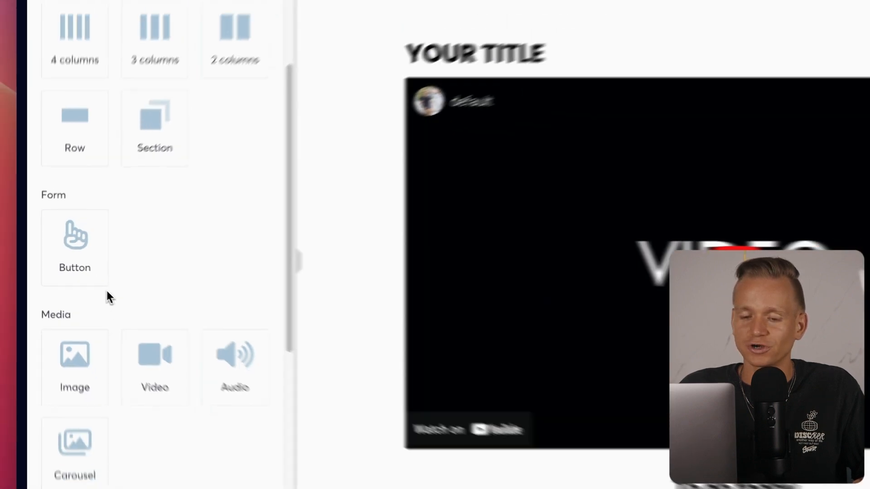
Step: Examine the Form, Media, Social and Other elements available for the page, without adding one
{"action": "scroll", "coordinate": [98, 201], "scroll_direction": "down", "scroll_amount": 5}
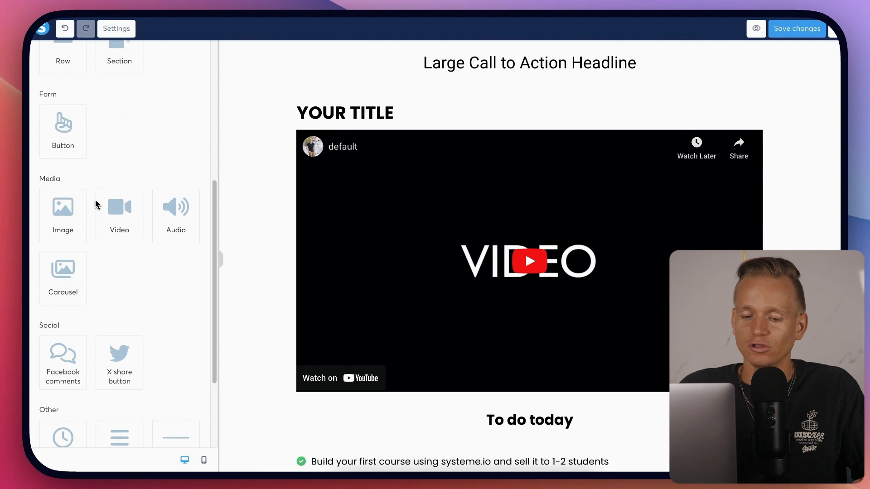
{"action": "scroll", "coordinate": [91, 191], "scroll_direction": "down", "scroll_amount": 2}
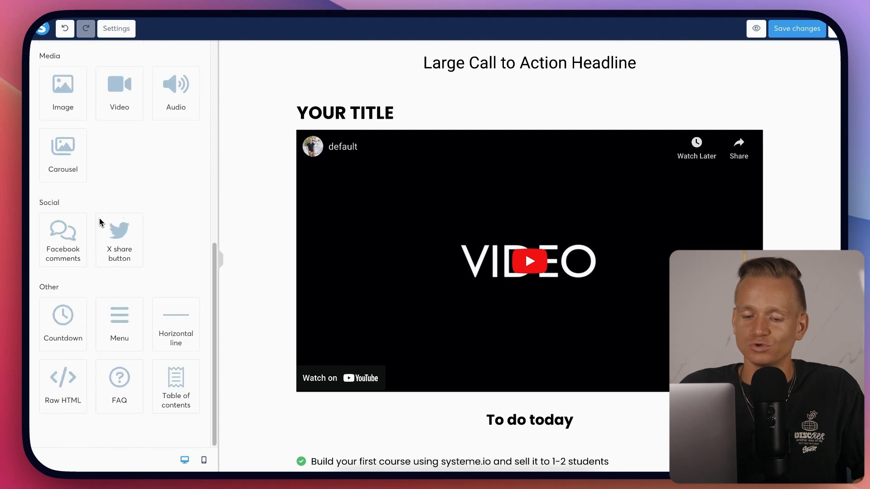
{"action": "scroll", "coordinate": [150, 340], "scroll_direction": "up", "scroll_amount": 10}
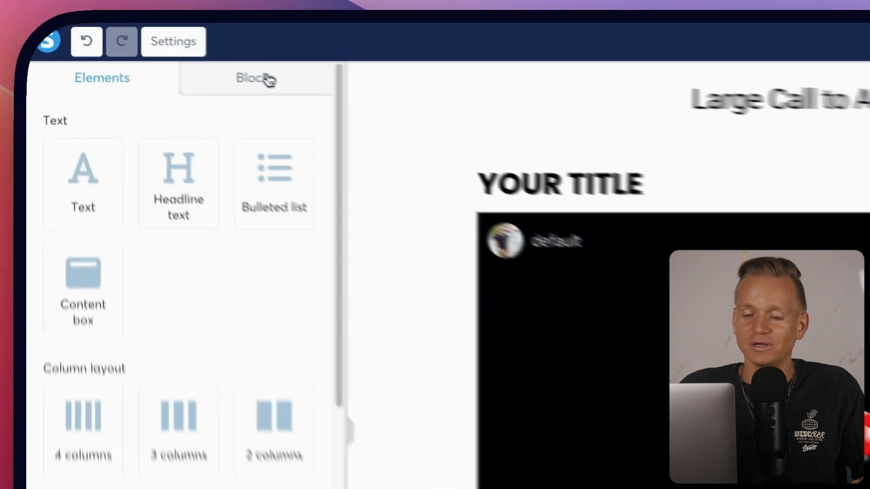
Step: Browse the ready-made Features blocks available for the page, without inserting one
{"action": "left_click", "coordinate": [169, 58]}
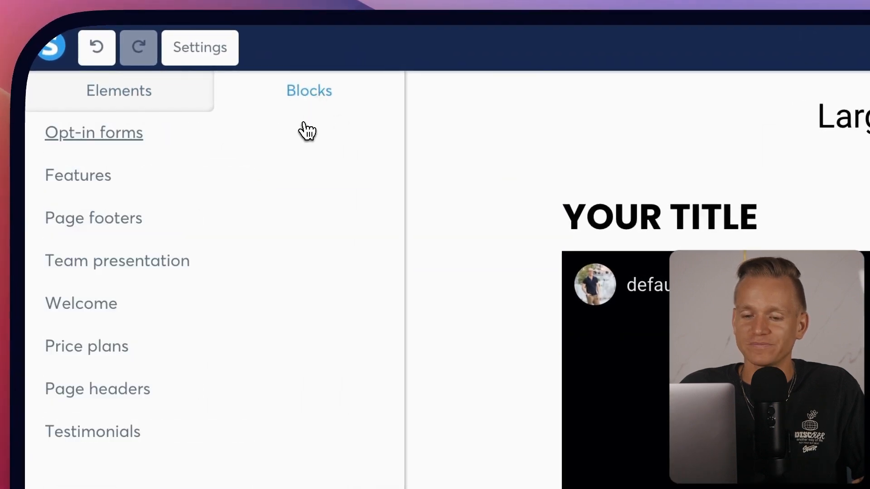
{"action": "left_click", "coordinate": [103, 186]}
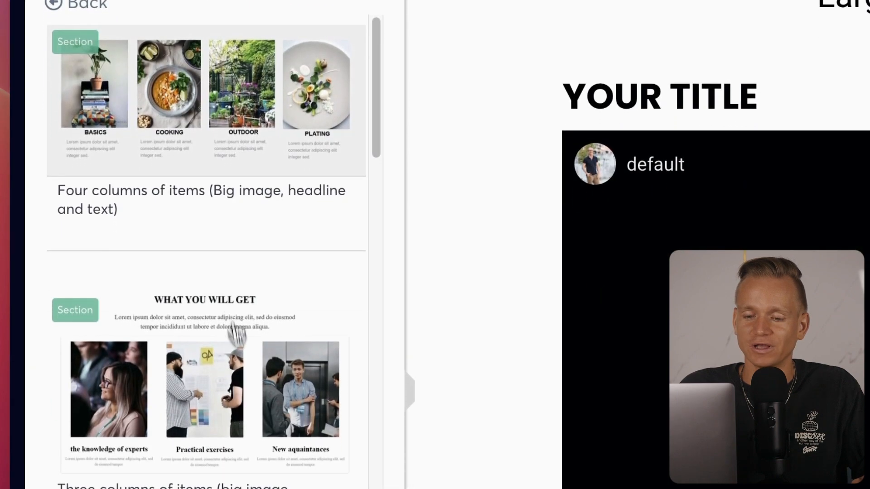
{"action": "scroll", "coordinate": [268, 394], "scroll_direction": "down", "scroll_amount": 10}
{"action": "scroll", "coordinate": [224, 297], "scroll_direction": "down", "scroll_amount": 15}
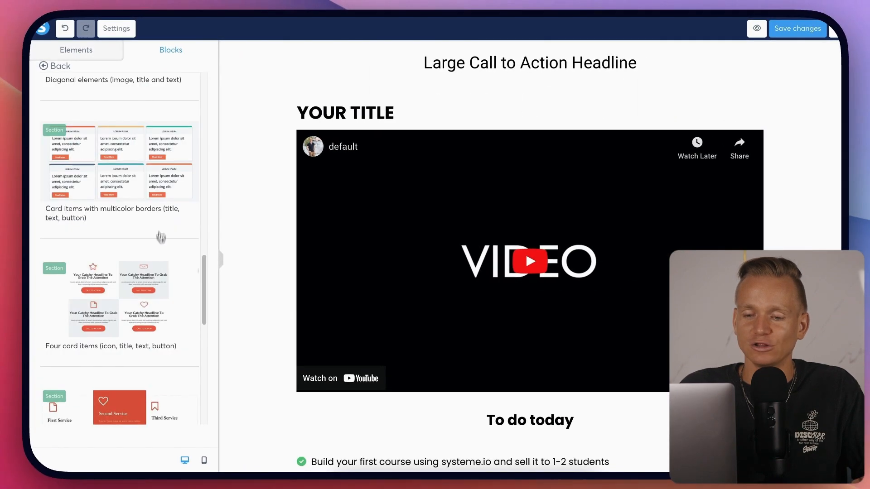
{"action": "scroll", "coordinate": [158, 208], "scroll_direction": "up", "scroll_amount": 15}
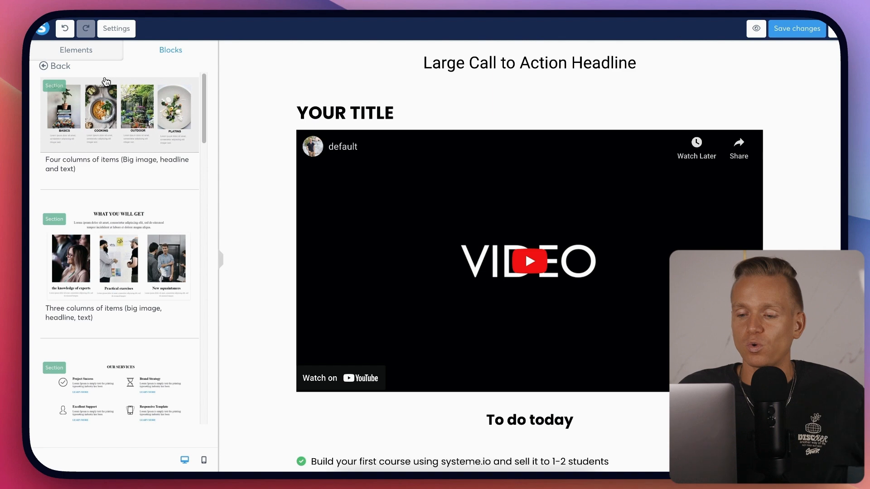
Step: Look over the course page's video, To do today list and image below it
{"action": "scroll", "coordinate": [613, 133], "scroll_direction": "down", "scroll_amount": 4}
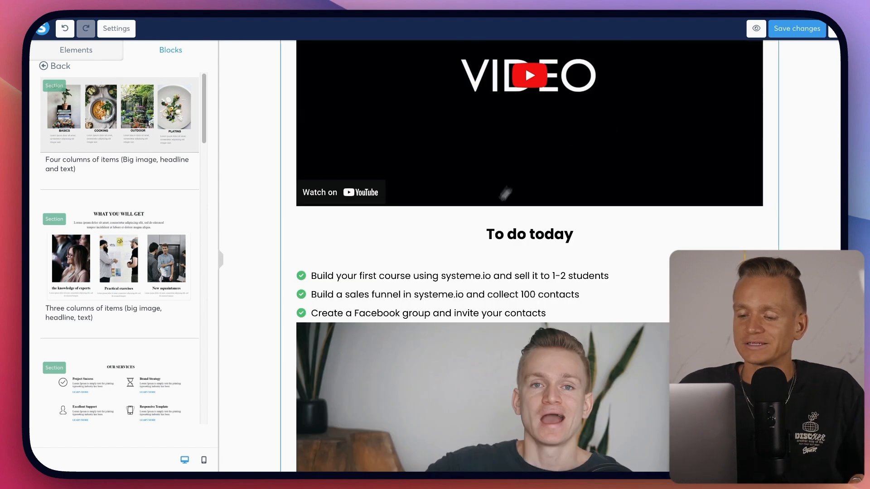
{"action": "scroll", "coordinate": [544, 272], "scroll_direction": "down", "scroll_amount": 1}
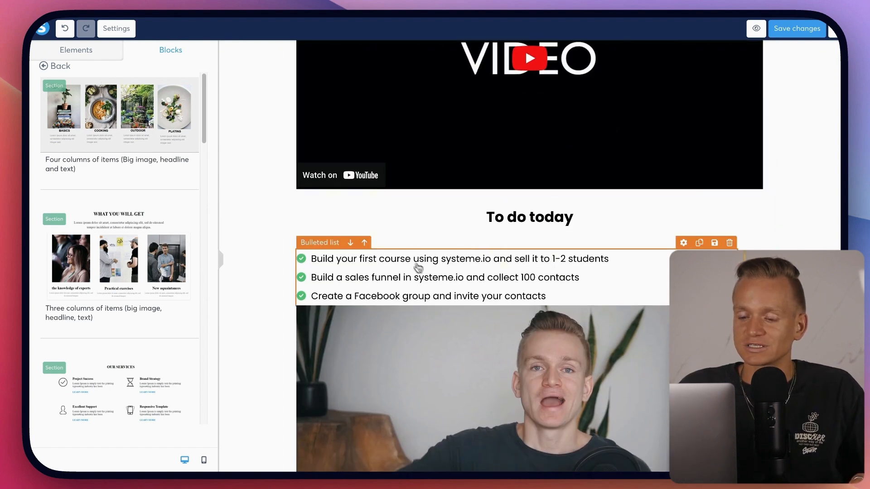
{"action": "scroll", "coordinate": [431, 274], "scroll_direction": "down", "scroll_amount": 2}
{"action": "scroll", "coordinate": [512, 249], "scroll_direction": "down", "scroll_amount": 3}
{"action": "scroll", "coordinate": [512, 249], "scroll_direction": "up", "scroll_amount": 9}
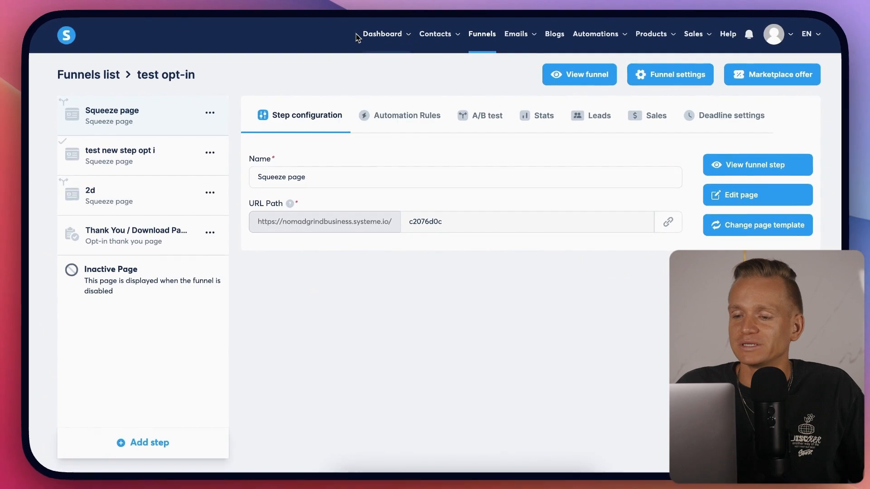
Step: Open the systeme.io Marketplace and browse its list of offers
{"action": "mouse_move", "coordinate": [420, 58]}
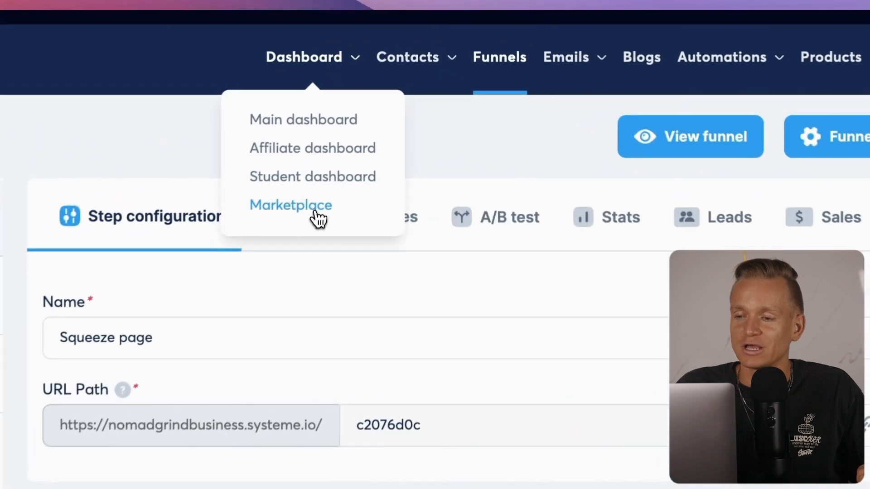
{"action": "left_click", "coordinate": [380, 113]}
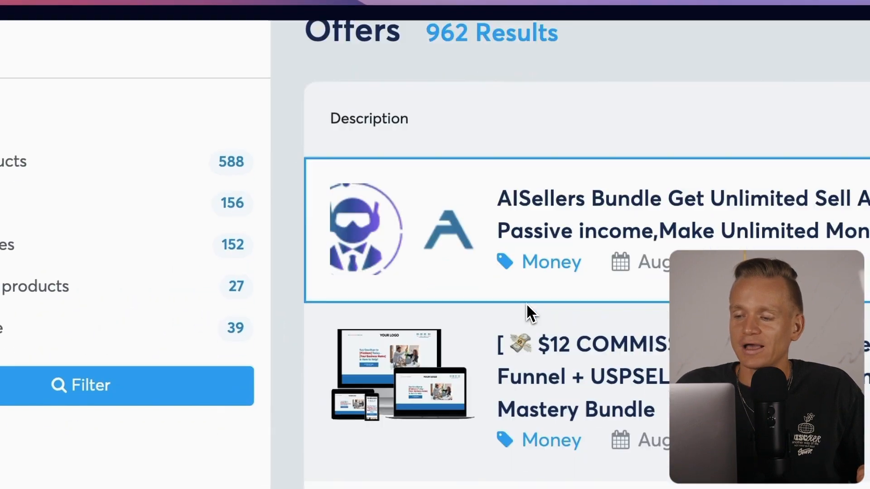
{"action": "scroll", "coordinate": [528, 304], "scroll_direction": "down", "scroll_amount": 8}
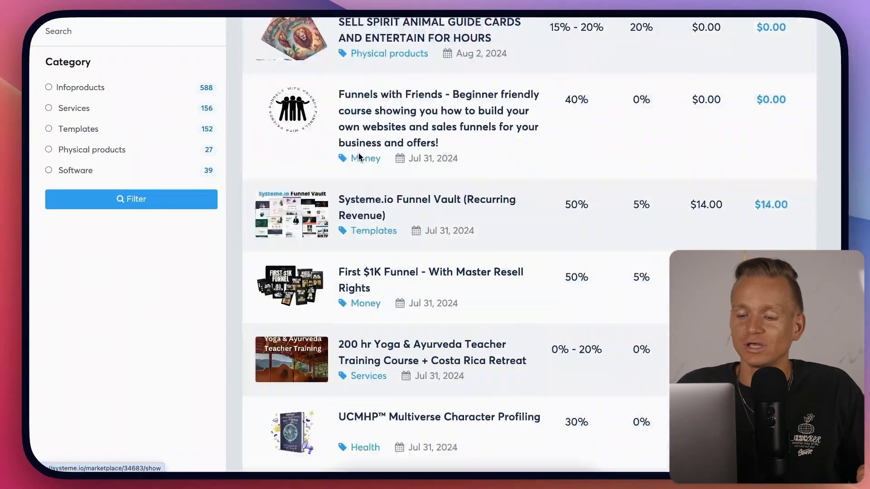
{"action": "scroll", "coordinate": [359, 155], "scroll_direction": "up", "scroll_amount": 10}
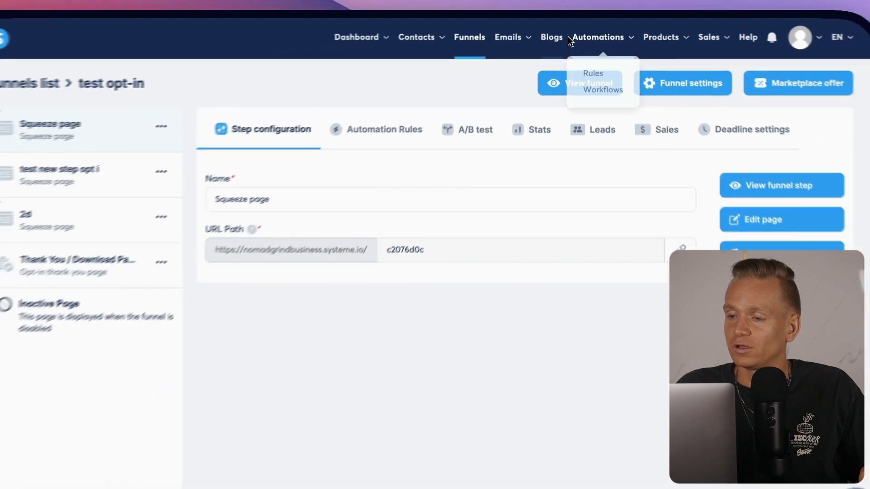
{"action": "mouse_move", "coordinate": [516, 33]}
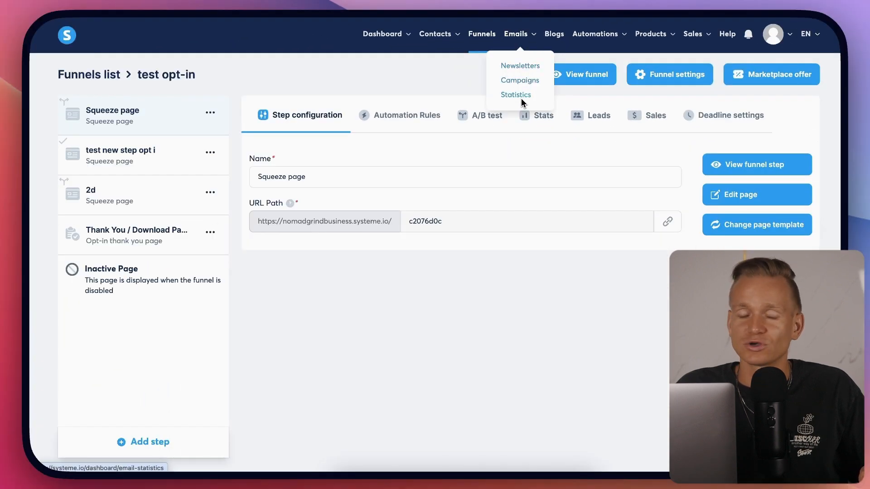
{"action": "mouse_move", "coordinate": [612, 40]}
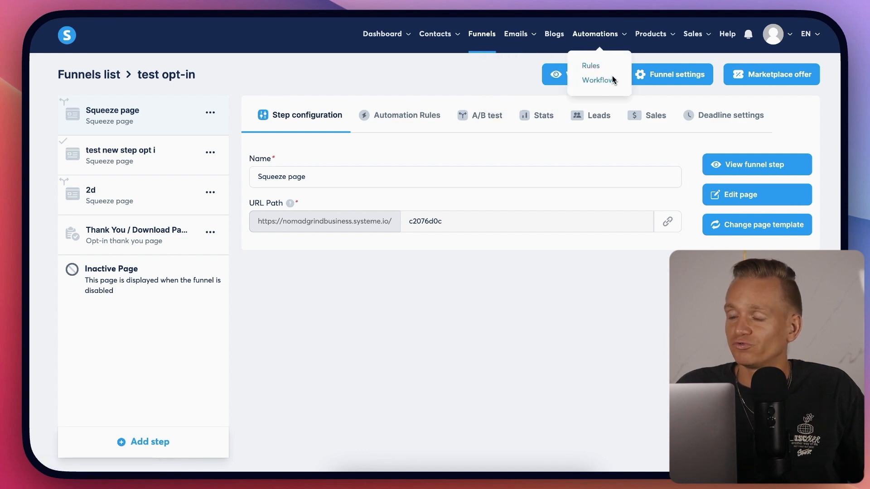
{"action": "mouse_move", "coordinate": [667, 34]}
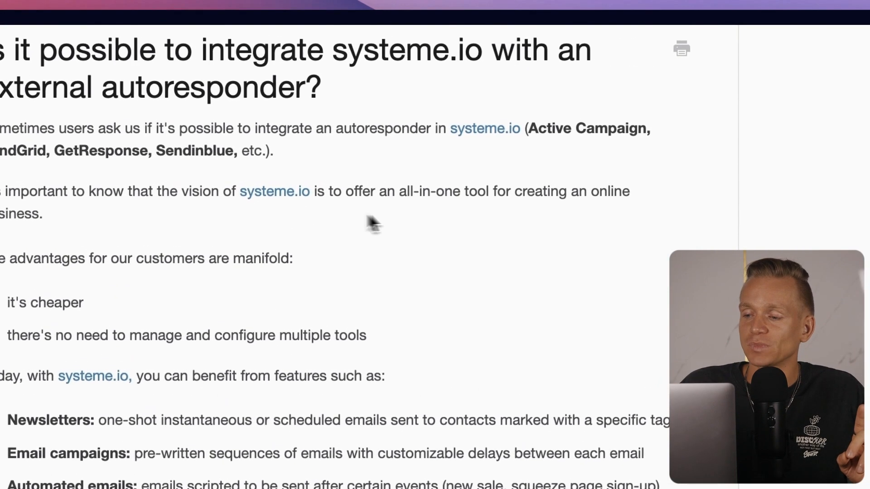
Step: Read the help article on integrating an external autoresponder, from the all-in-one vision to the SendGrid, ActiveCampaign and Zapier options
{"action": "left_click_drag", "start_coordinate": [398, 194], "coordinate": [624, 227]}
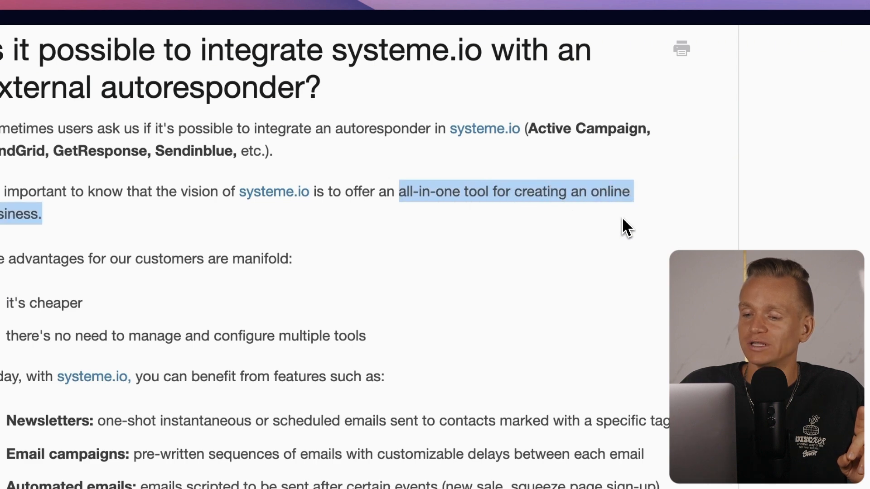
{"action": "left_click", "coordinate": [317, 225]}
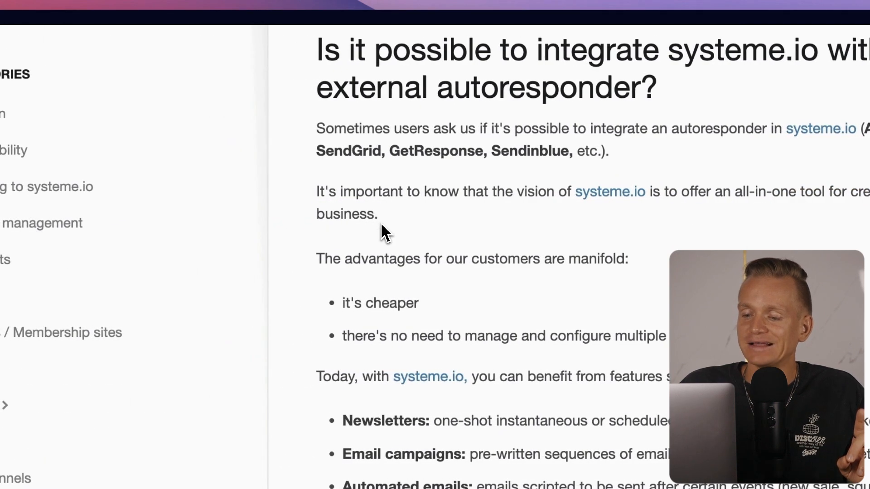
{"action": "scroll", "coordinate": [383, 233], "scroll_direction": "down", "scroll_amount": 1}
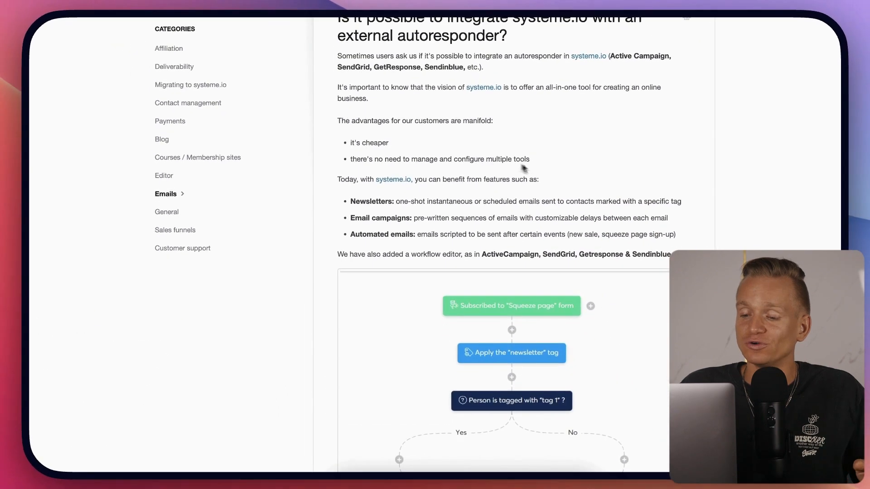
{"action": "scroll", "coordinate": [525, 169], "scroll_direction": "down", "scroll_amount": 2}
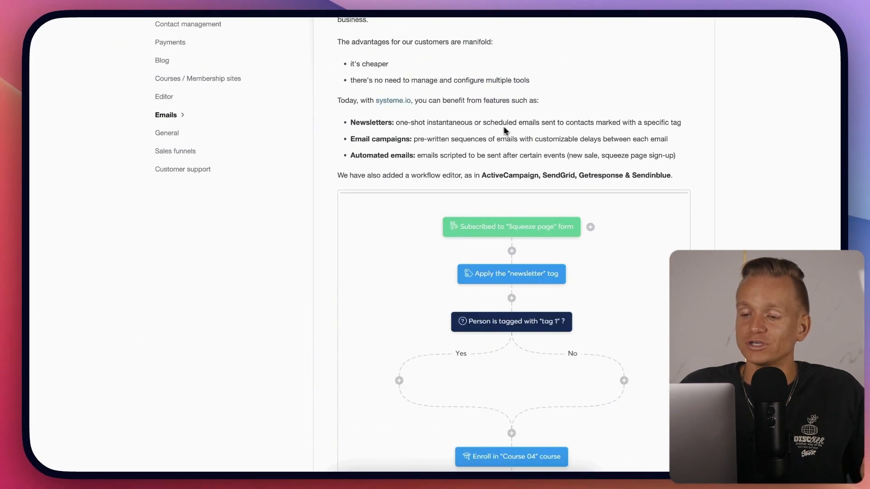
{"action": "left_click_drag", "start_coordinate": [351, 122], "coordinate": [393, 125]}
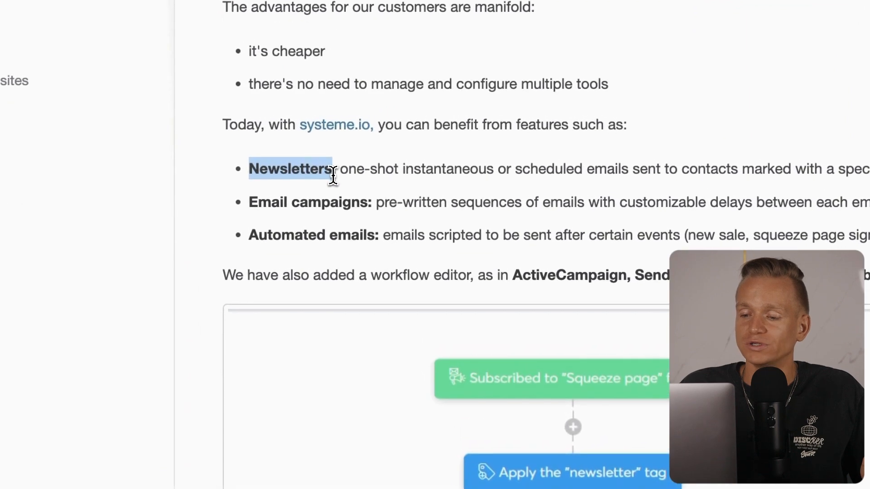
{"action": "scroll", "coordinate": [453, 209], "scroll_direction": "down", "scroll_amount": 1}
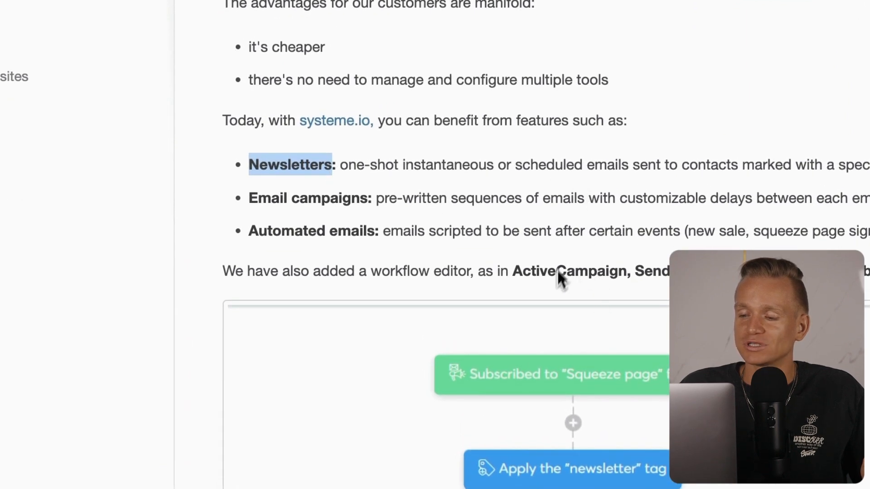
{"action": "scroll", "coordinate": [528, 188], "scroll_direction": "down", "scroll_amount": 6}
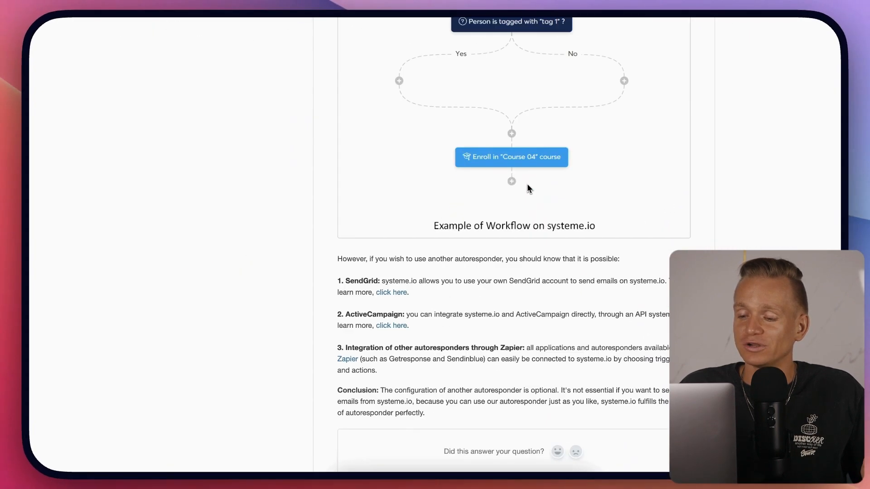
{"action": "scroll", "coordinate": [529, 186], "scroll_direction": "down", "scroll_amount": 3}
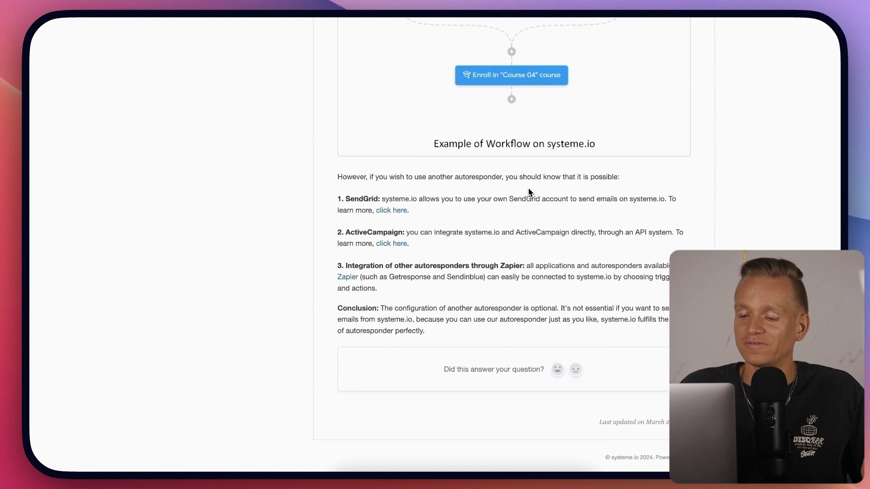
{"action": "scroll", "coordinate": [527, 184], "scroll_direction": "up", "scroll_amount": 15}
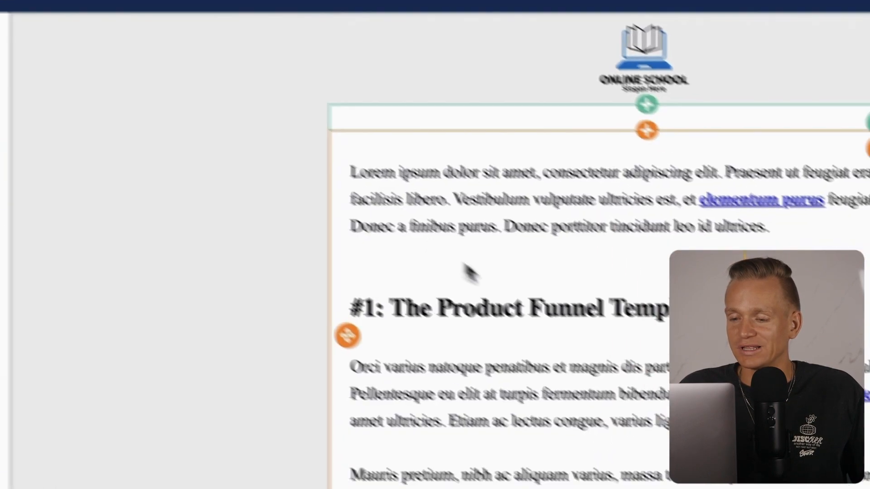
Step: Recheck the newsletter's Perfect Webinar Funnel and Product Launch Funnel Template sections in the email editor
{"action": "scroll", "coordinate": [558, 299], "scroll_direction": "down", "scroll_amount": 20}
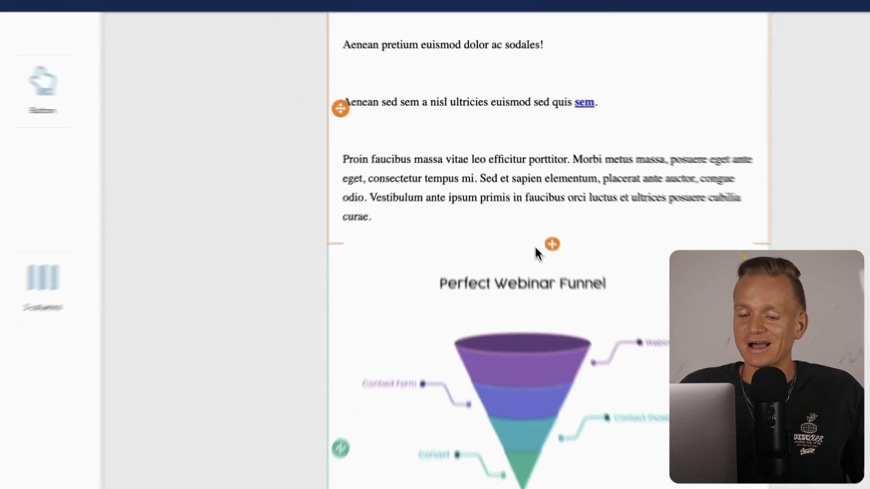
{"action": "scroll", "coordinate": [536, 254], "scroll_direction": "down", "scroll_amount": 15}
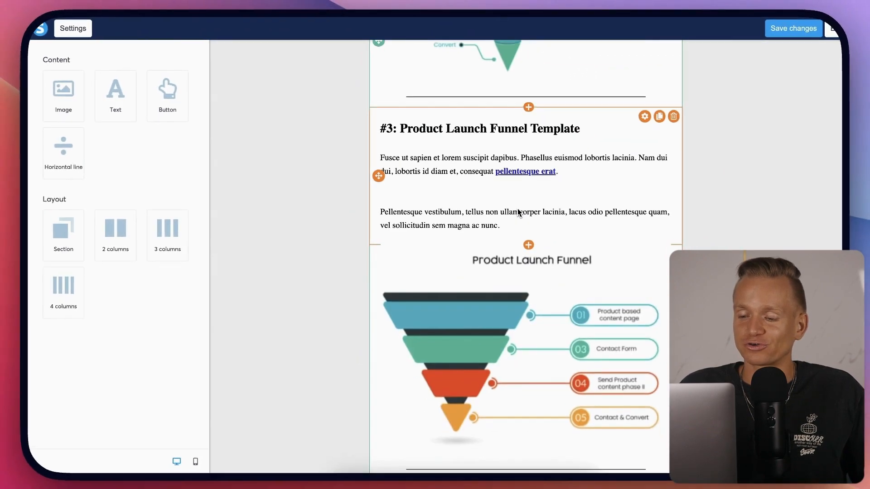
{"action": "scroll", "coordinate": [519, 213], "scroll_direction": "up", "scroll_amount": 20}
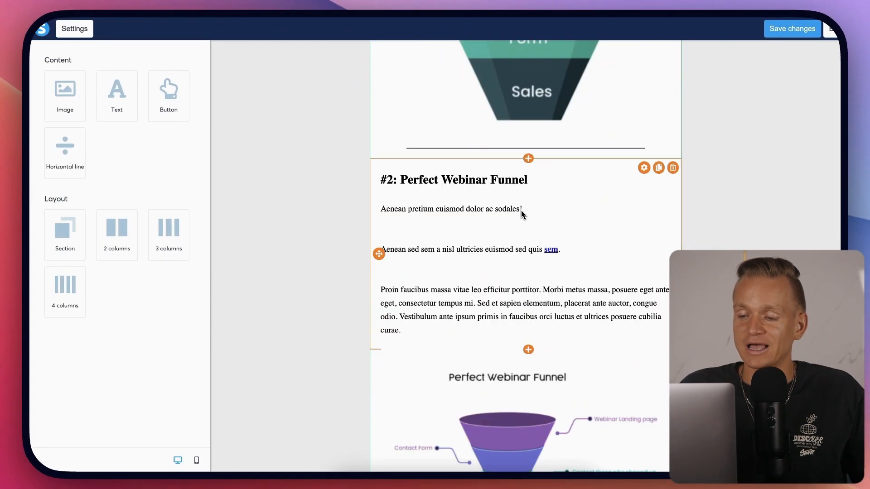